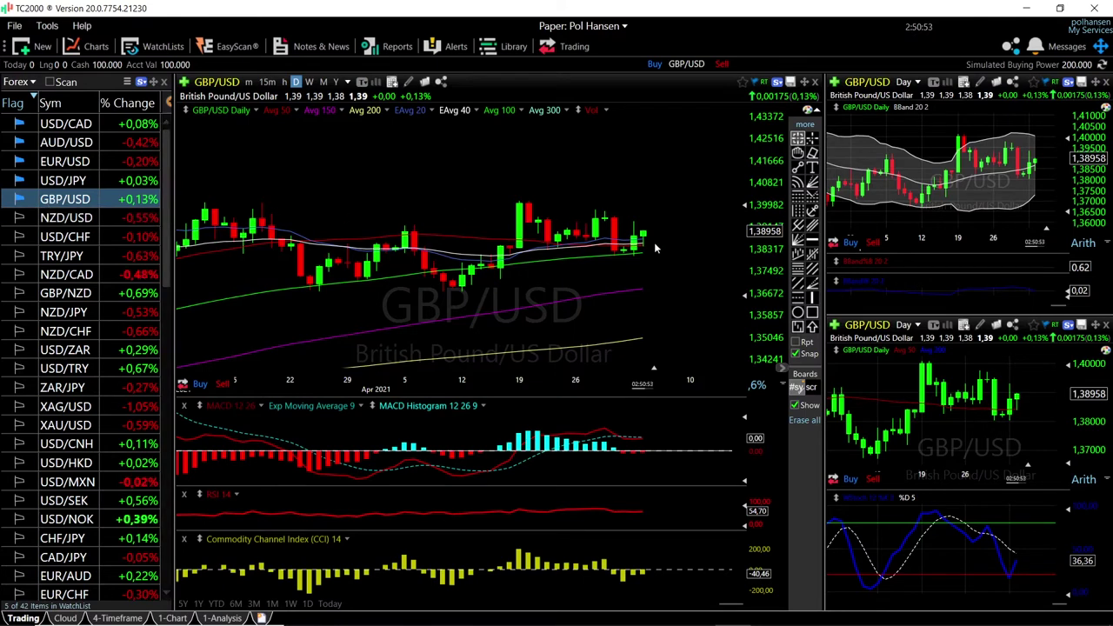
# Zoom the GBP/USD daily chart until February through early May 2021 is visible
pyautogui.scroll(3, 661, 252)
pyautogui.scroll(2, 654, 257)
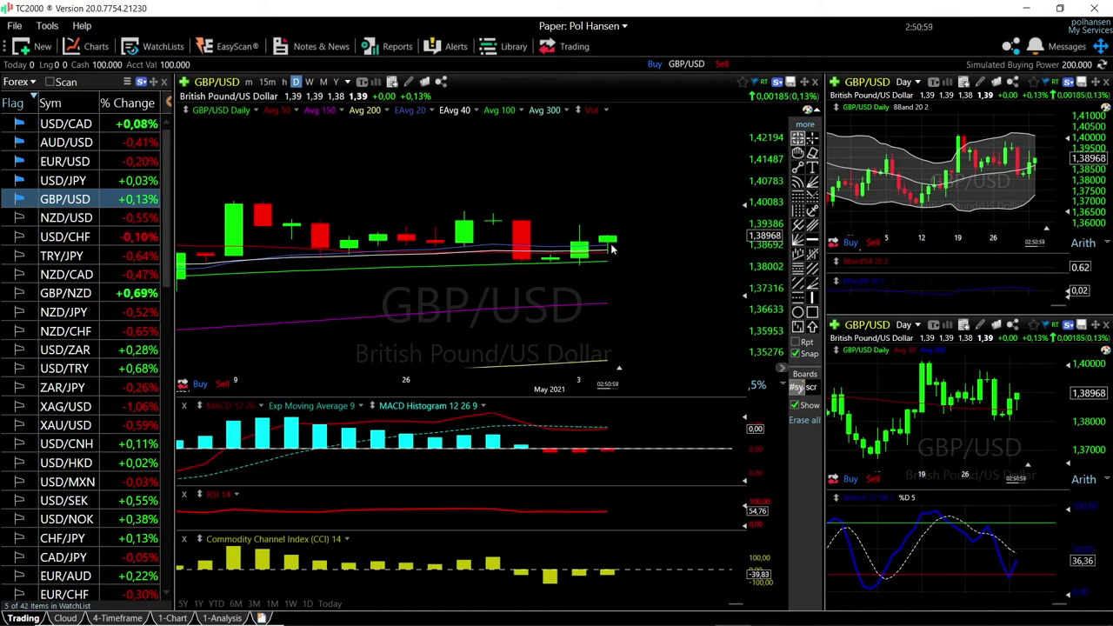
pyautogui.scroll(-2, 633, 246)
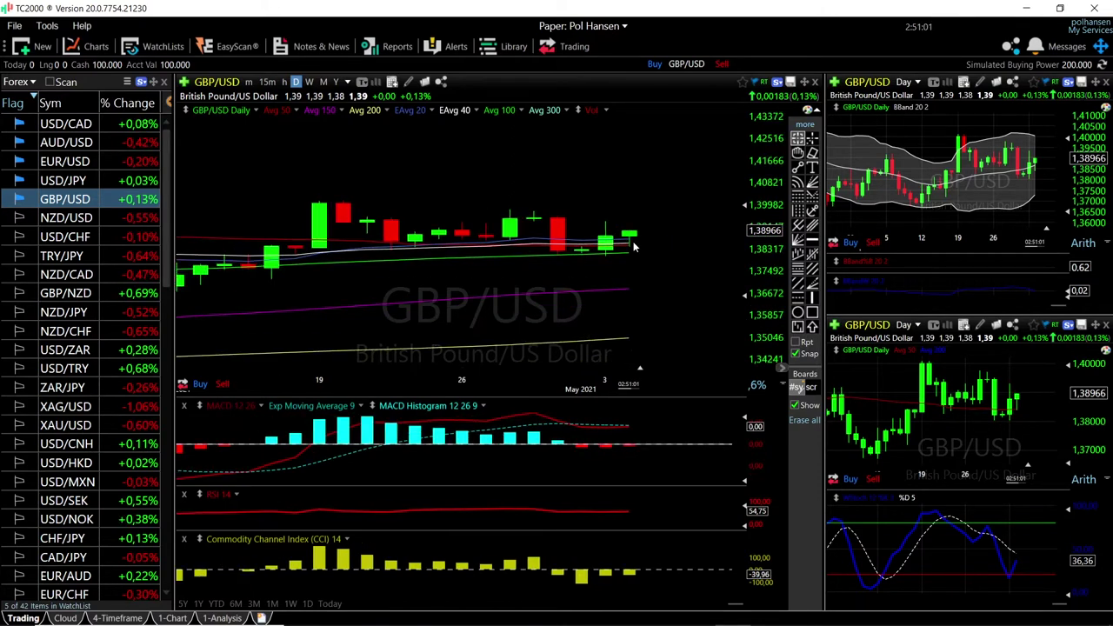
pyautogui.scroll(1, 633, 246)
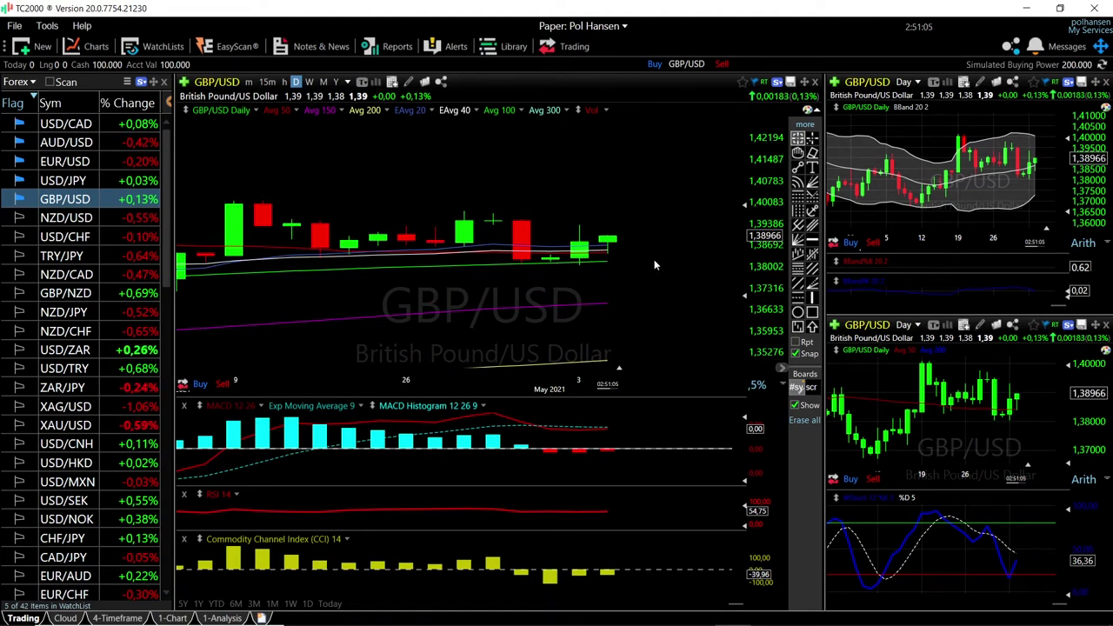
pyautogui.scroll(-3, 650, 258)
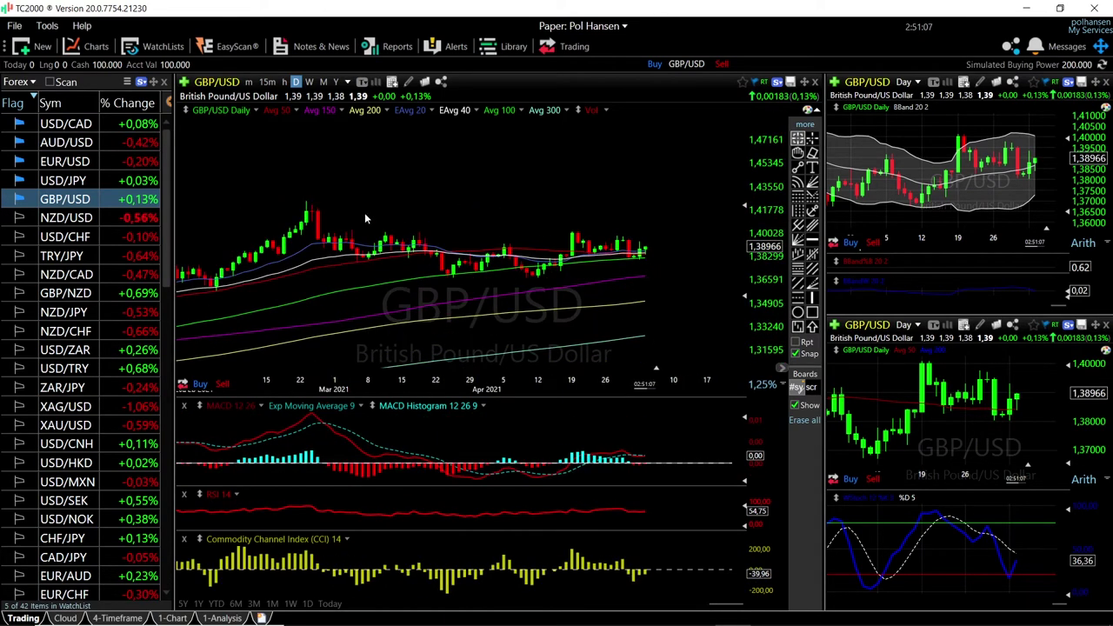
# Draw a descending trend line from the 23 February high across the April highs, checking bar values
pyautogui.click(798, 169)
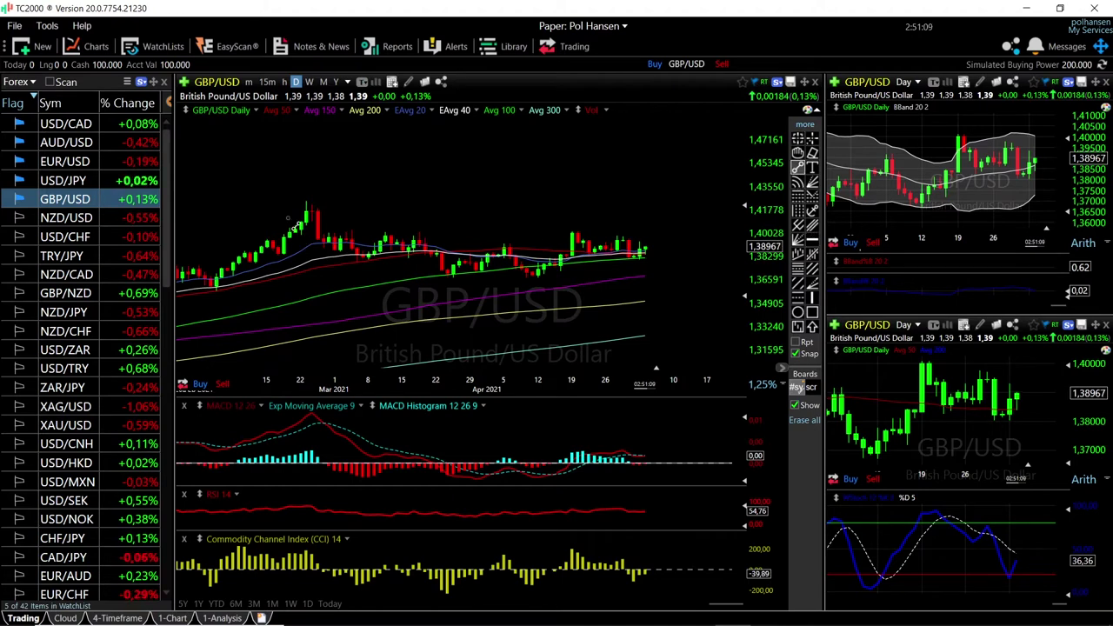
pyautogui.moveTo(307, 201)
pyautogui.mouseDown()
pyautogui.moveTo(724, 223)
pyautogui.moveTo(725, 248)
pyautogui.mouseUp()
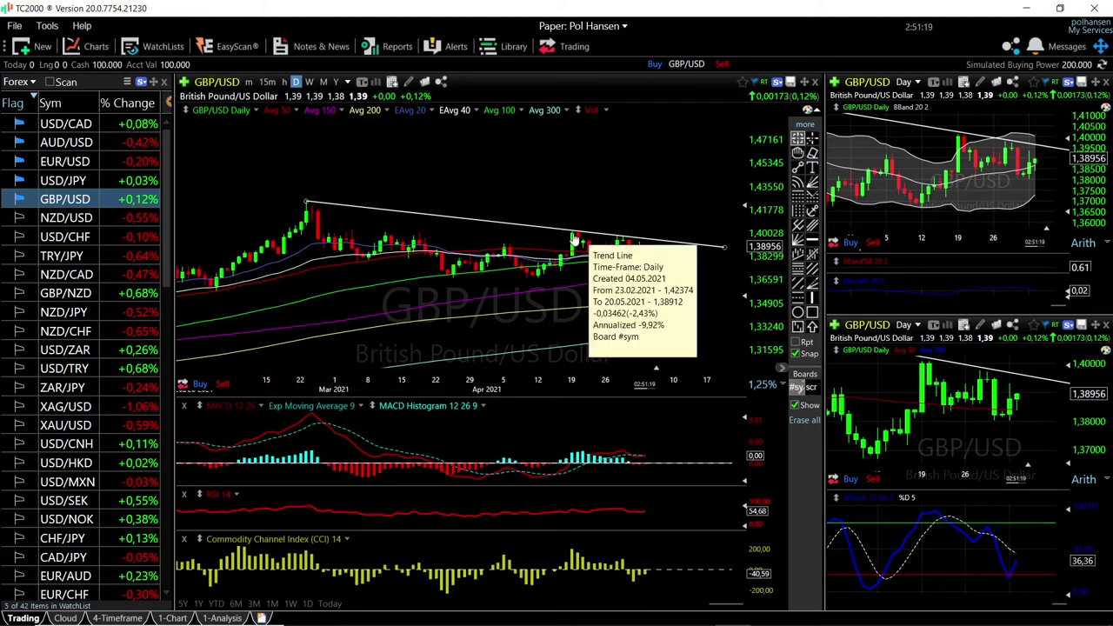
pyautogui.moveTo(630, 248)
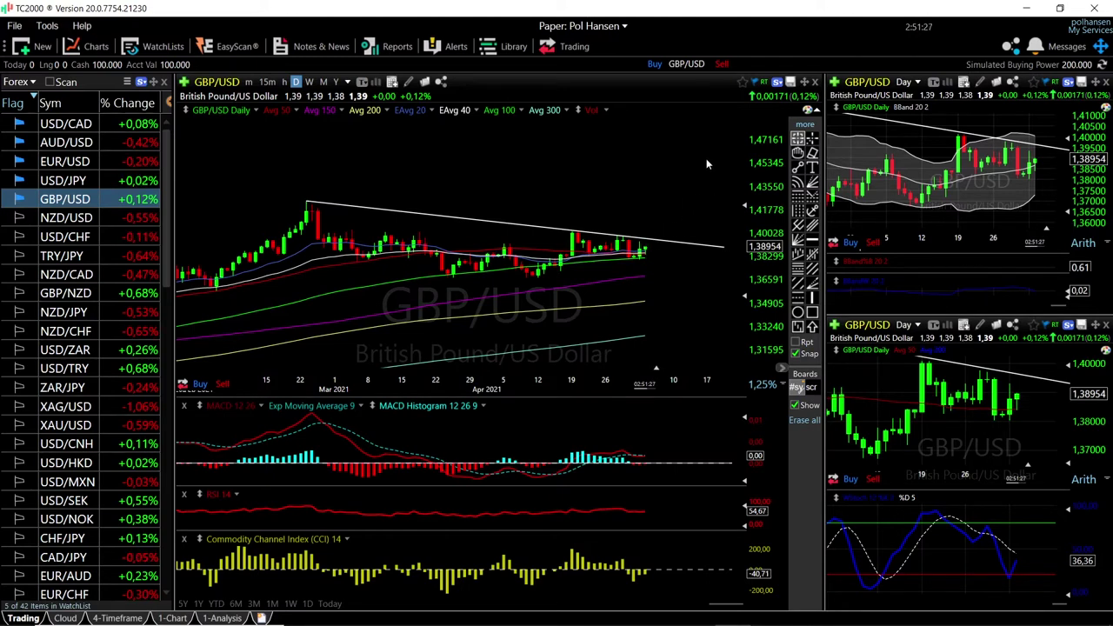
pyautogui.click(646, 262)
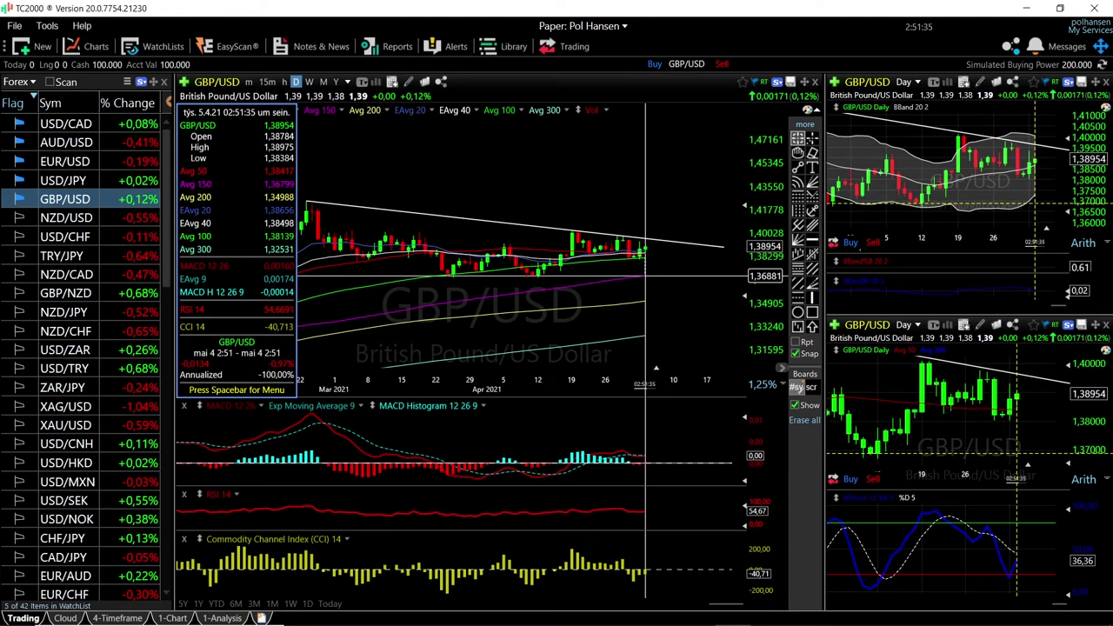
pyautogui.click(645, 276)
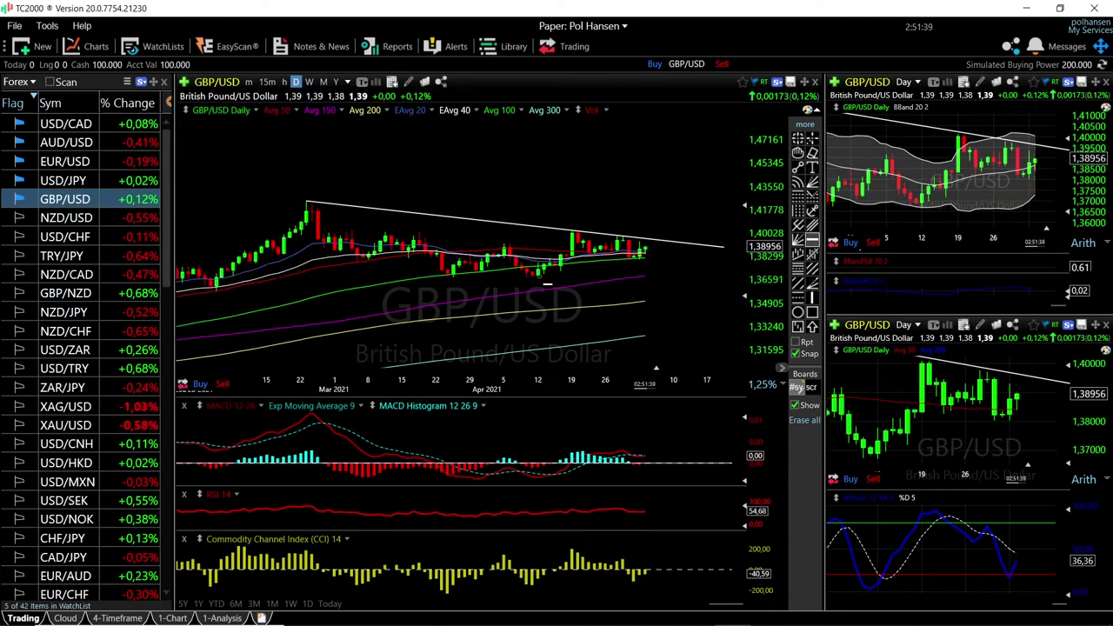
# Place a horizontal support line at 1.36881 under the recent lows, then switch charts to USD/JPY
pyautogui.click(548, 277)
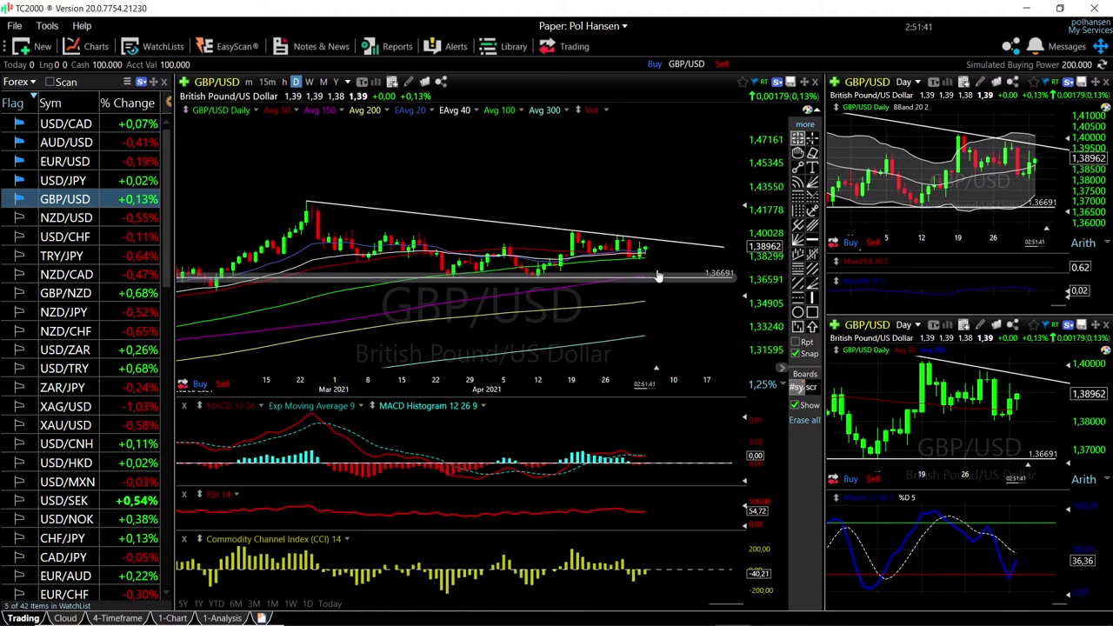
pyautogui.moveTo(658, 276); pyautogui.dragTo(637, 280)
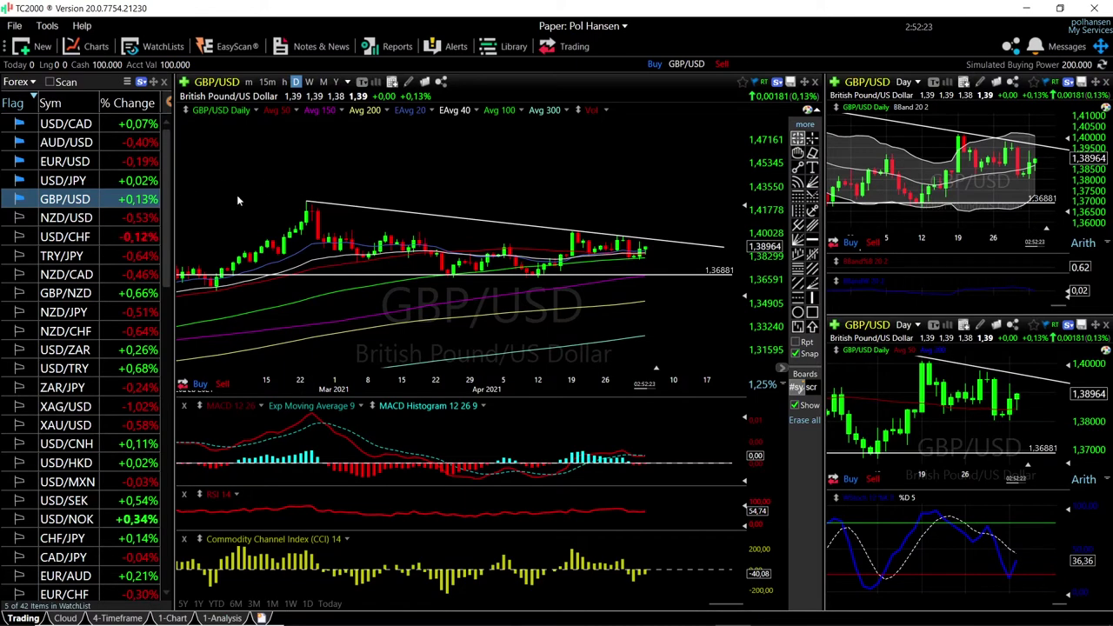
pyautogui.click(76, 180)
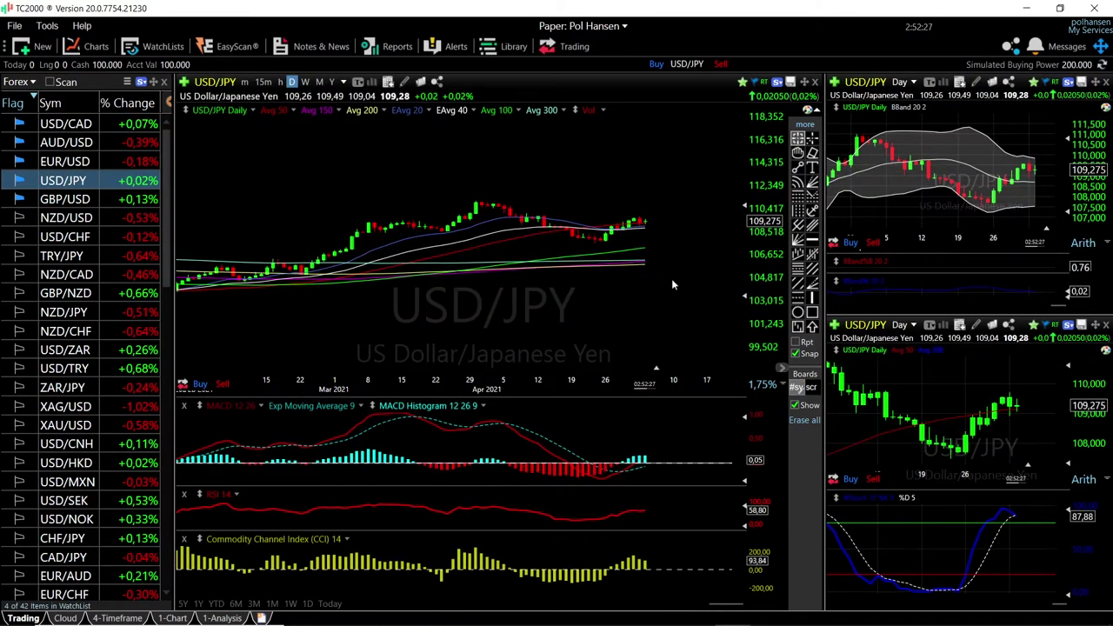
# Zoom the USD/JPY daily chart and briefly inspect a bar with the crosshair readout
pyautogui.scroll(3, 668, 263)
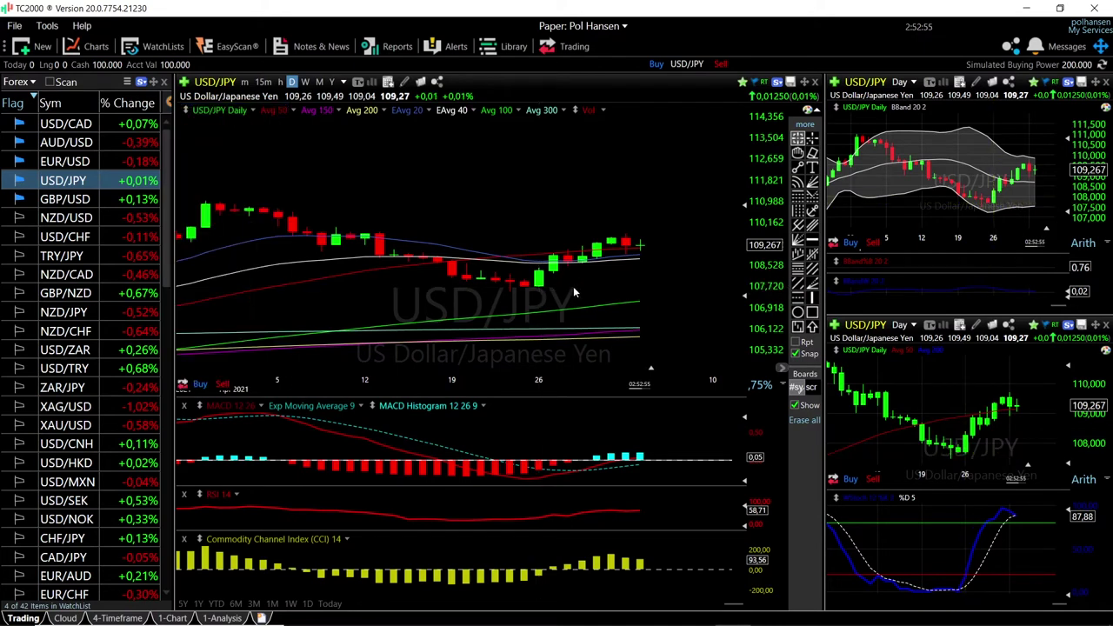
pyautogui.scroll(-3, 679, 269)
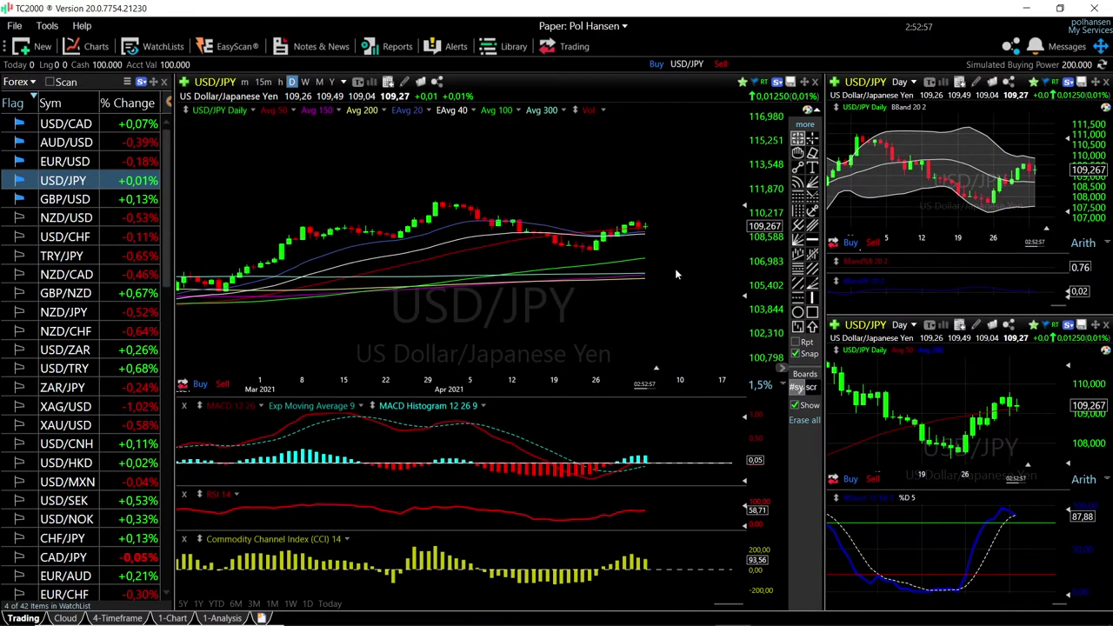
pyautogui.scroll(3, 649, 210)
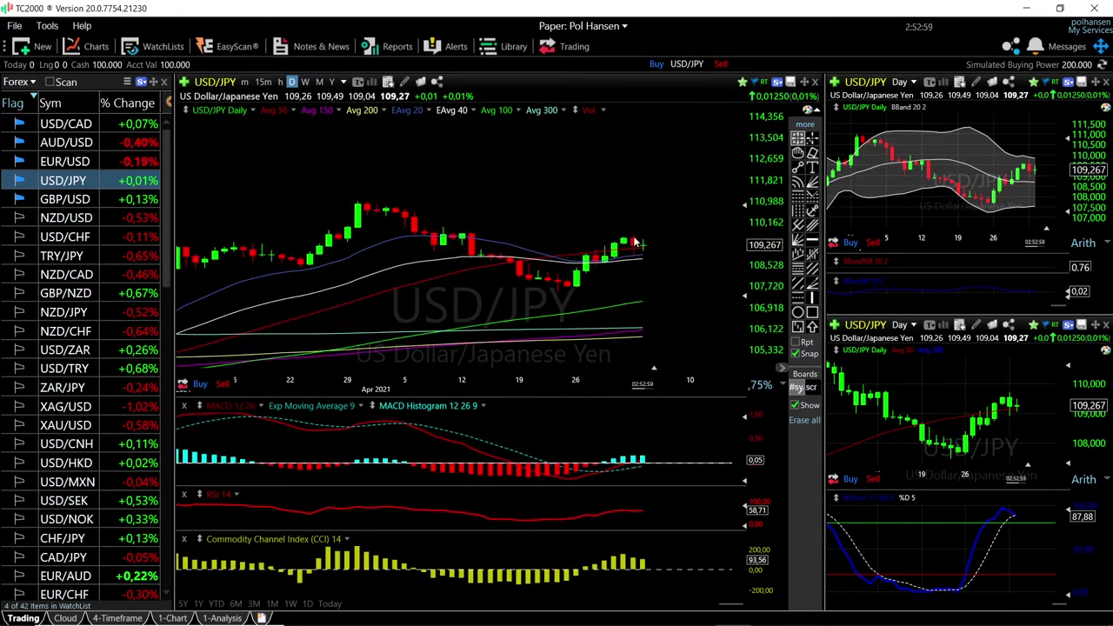
pyautogui.click(633, 235)
pyautogui.click(635, 239)
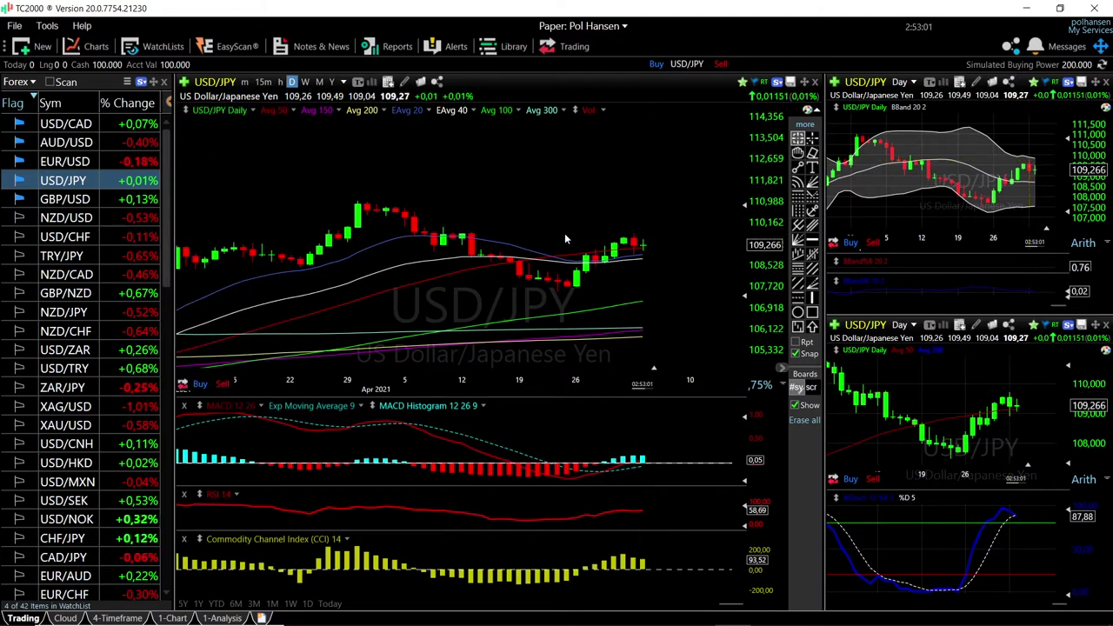
# Read the 30 March high bar's values, then switch all charts to EUR/USD
pyautogui.click(360, 201)
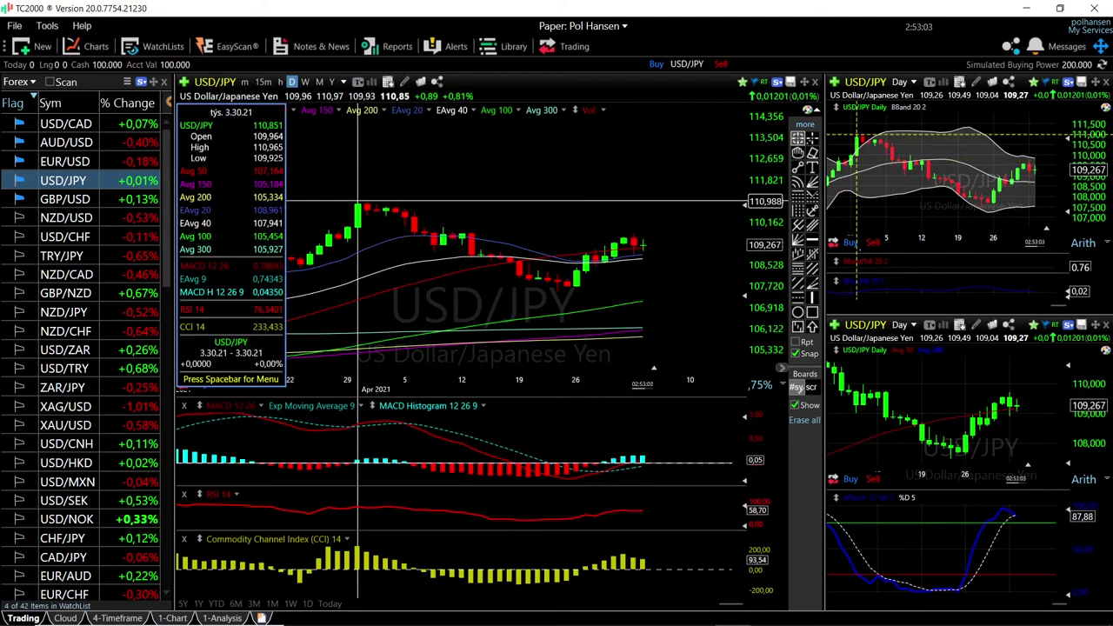
pyautogui.click(360, 205)
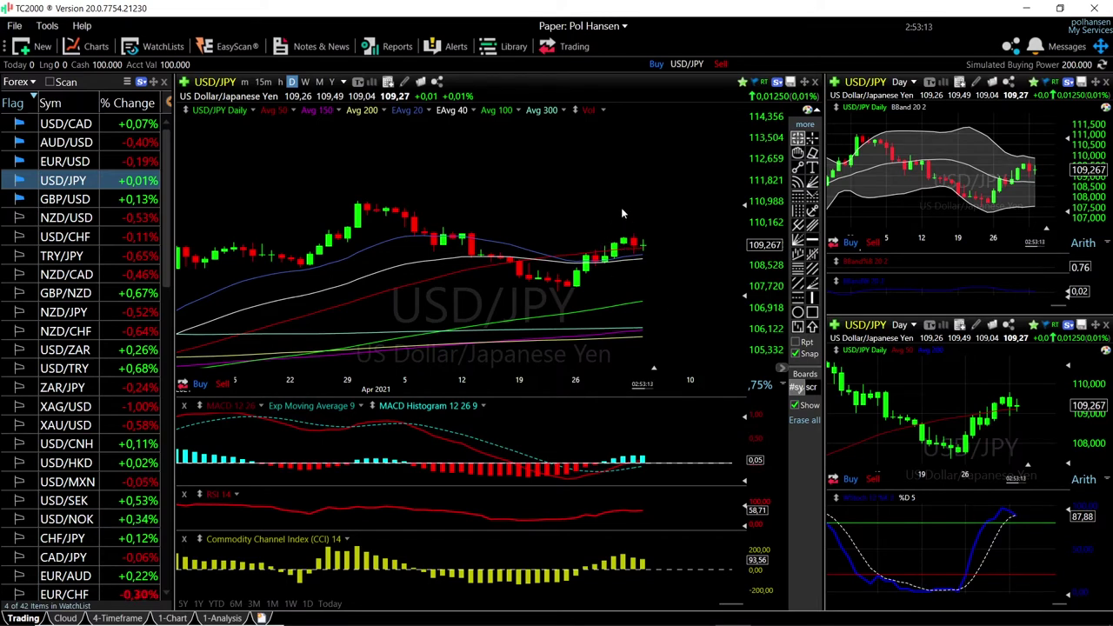
pyautogui.click(78, 158)
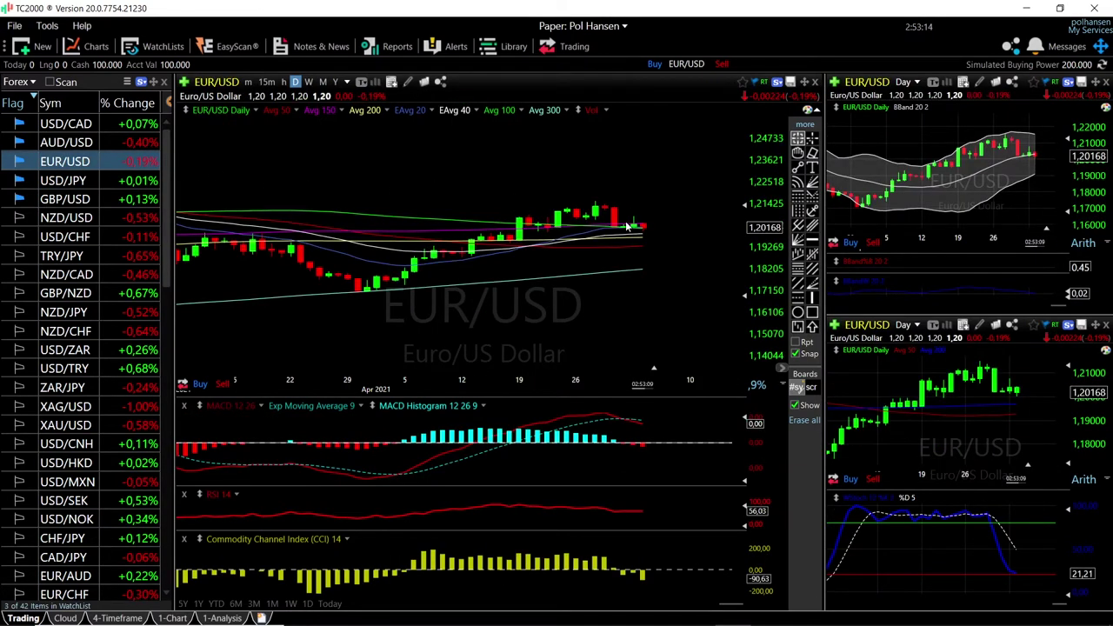
# Mark a horizontal resistance line at 1.21499 on the EUR/USD daily chart
pyautogui.scroll(-4, 647, 250)
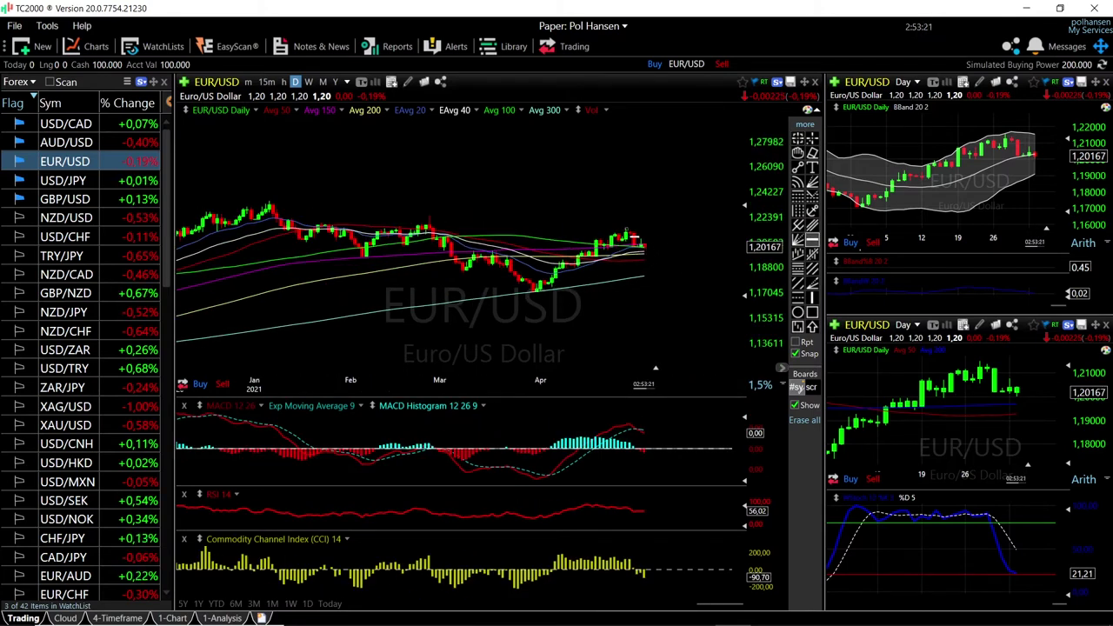
pyautogui.click(624, 229)
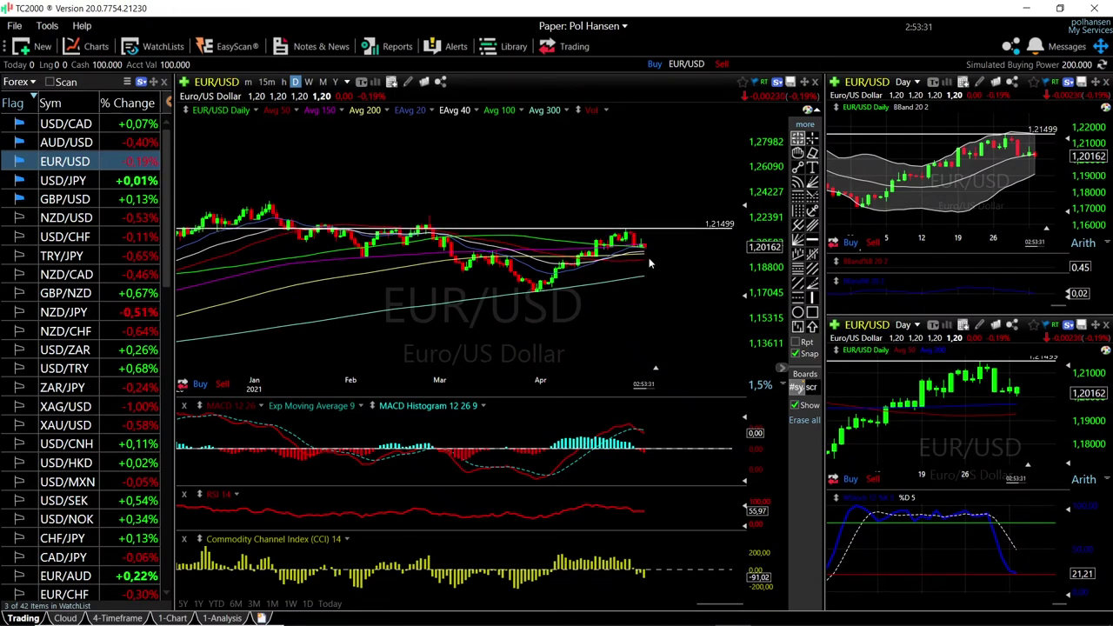
pyautogui.scroll(4, 648, 257)
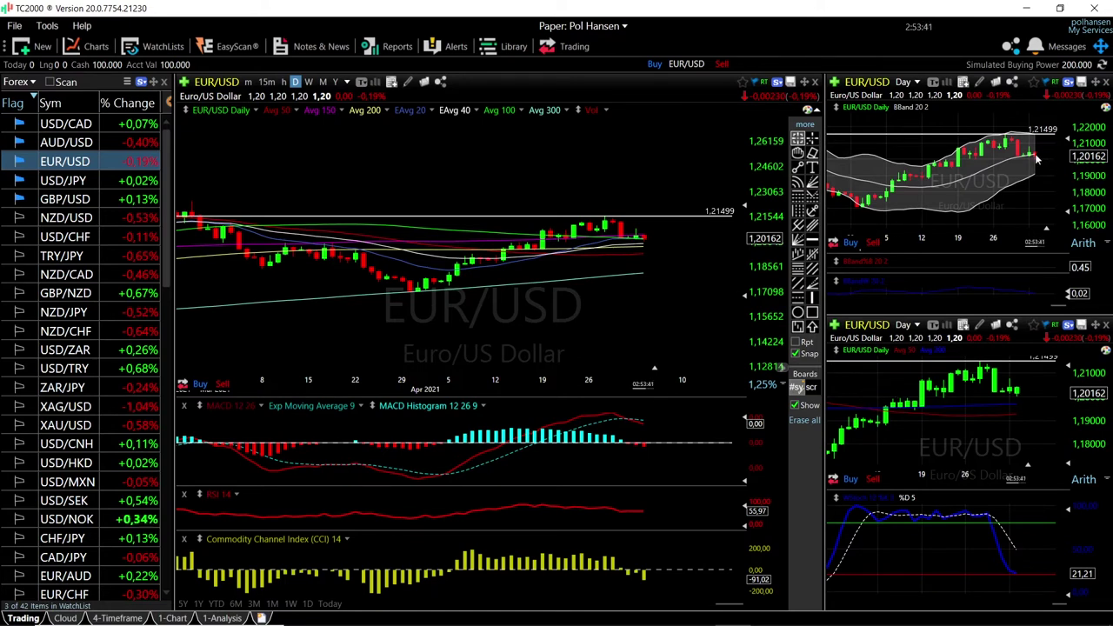
pyautogui.moveTo(1036, 158)
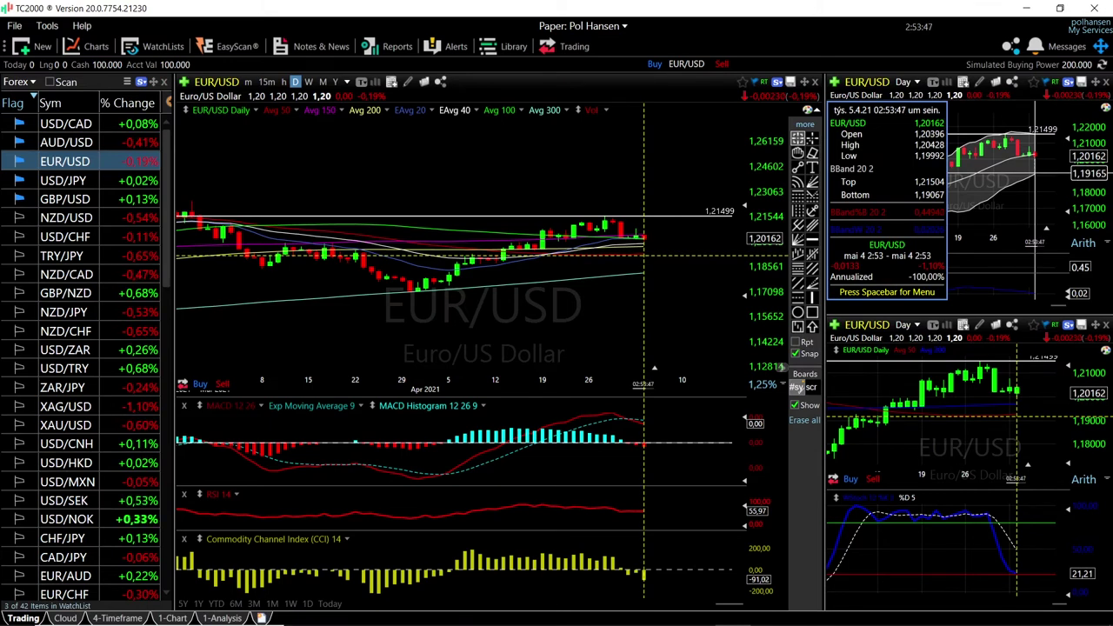
# Adjust the chart zoom, then switch all charts to AUD/USD
pyautogui.scroll(3, 648, 220)
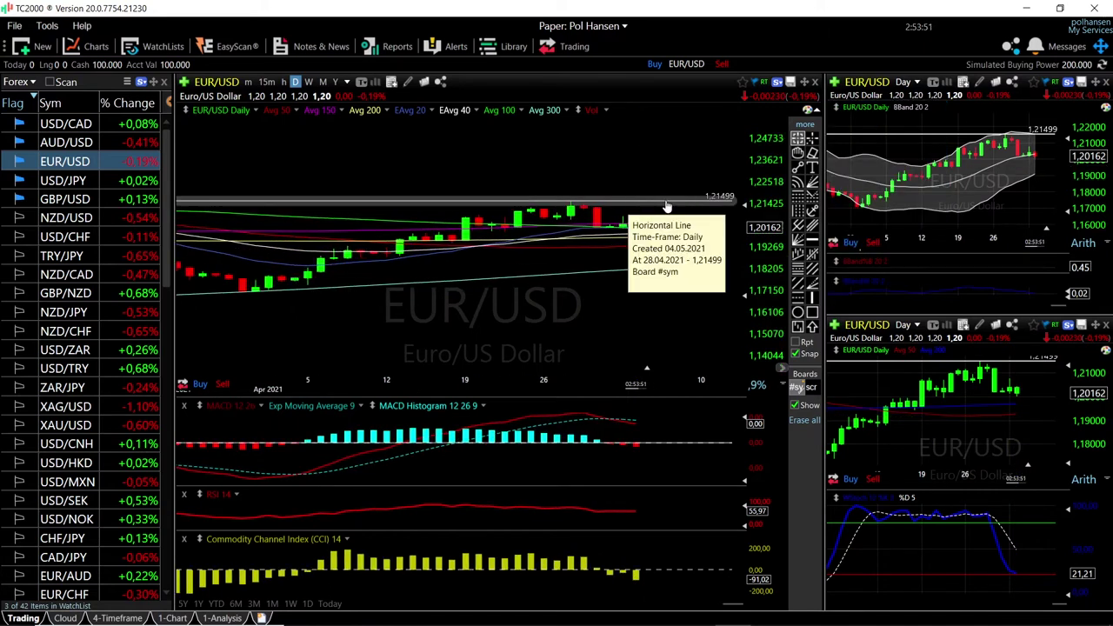
pyautogui.scroll(-2, 397, 224)
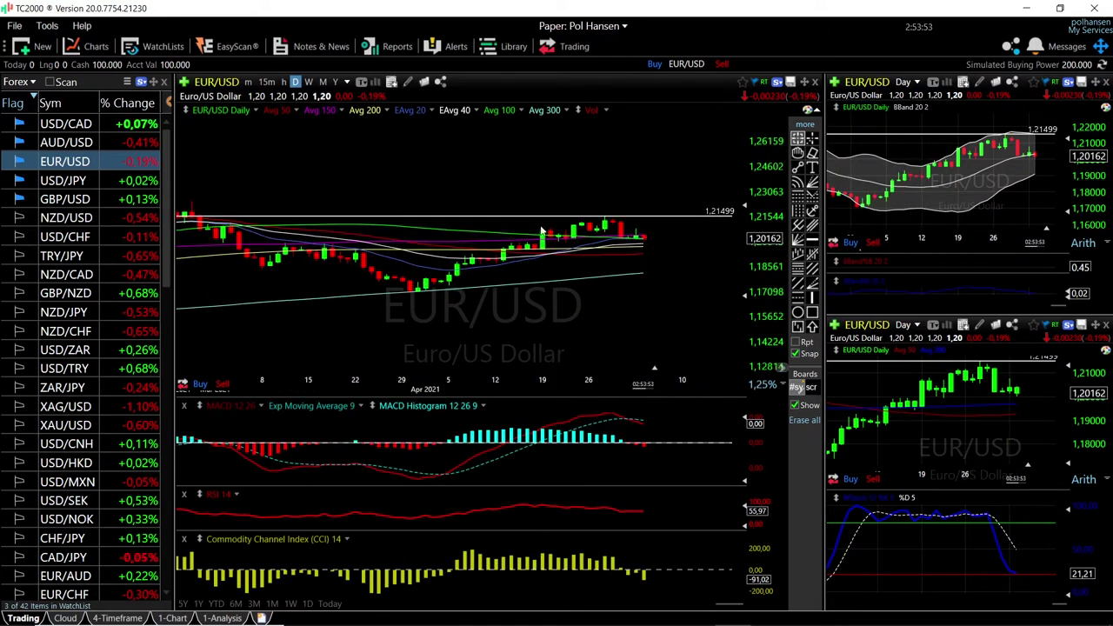
pyautogui.scroll(-2, 398, 224)
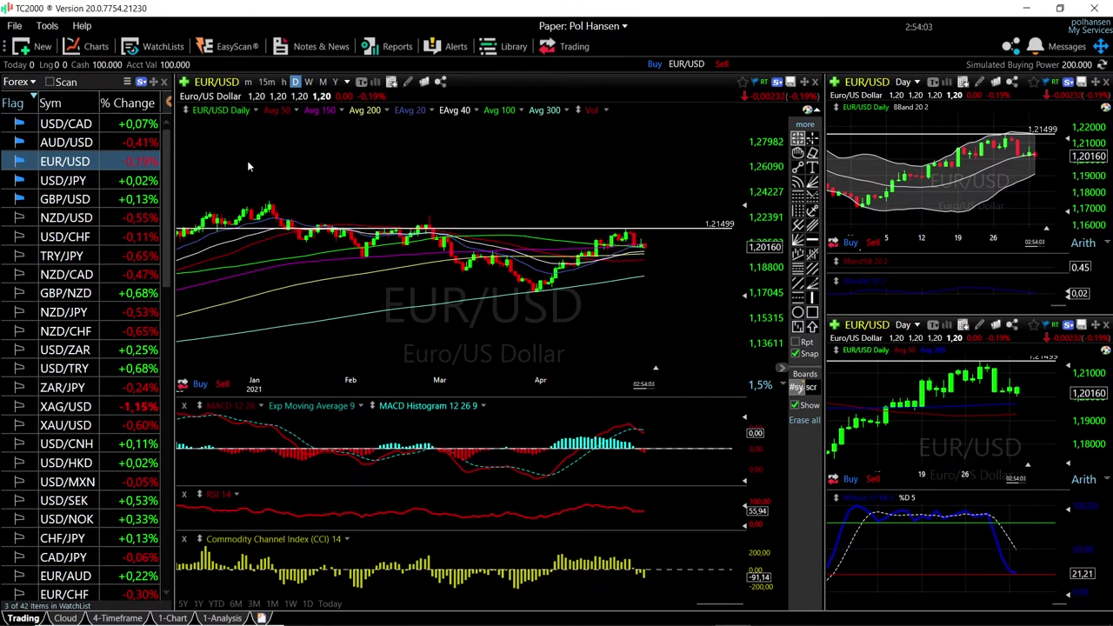
pyautogui.press('Up')
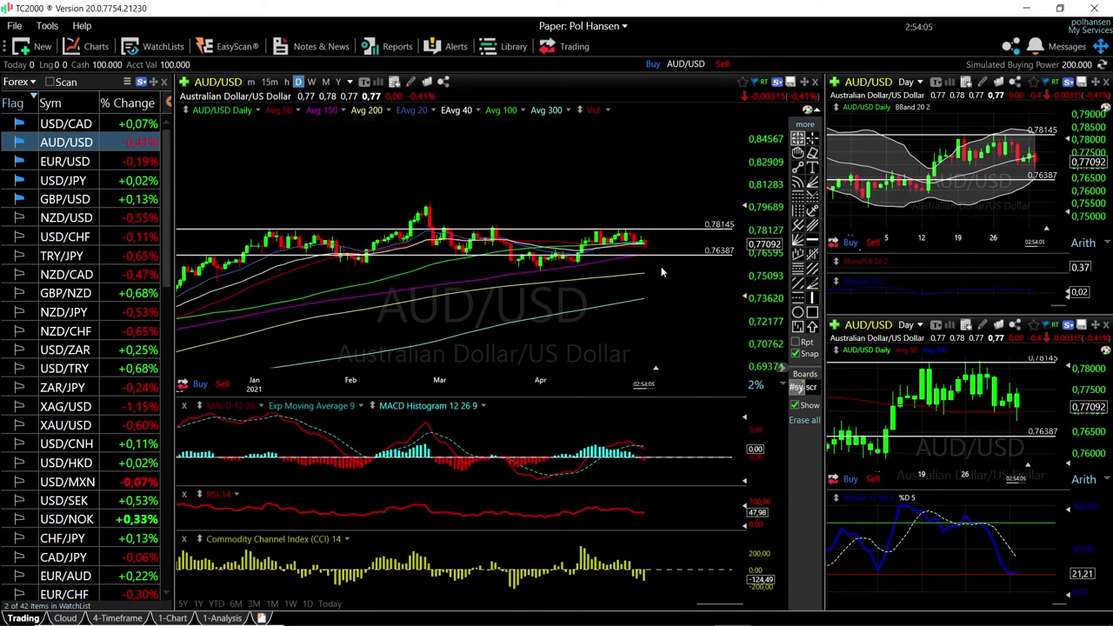
# Zoom in and out on the AUD/USD chart, then switch all charts to USD/CAD
pyautogui.scroll(3, 669, 261)
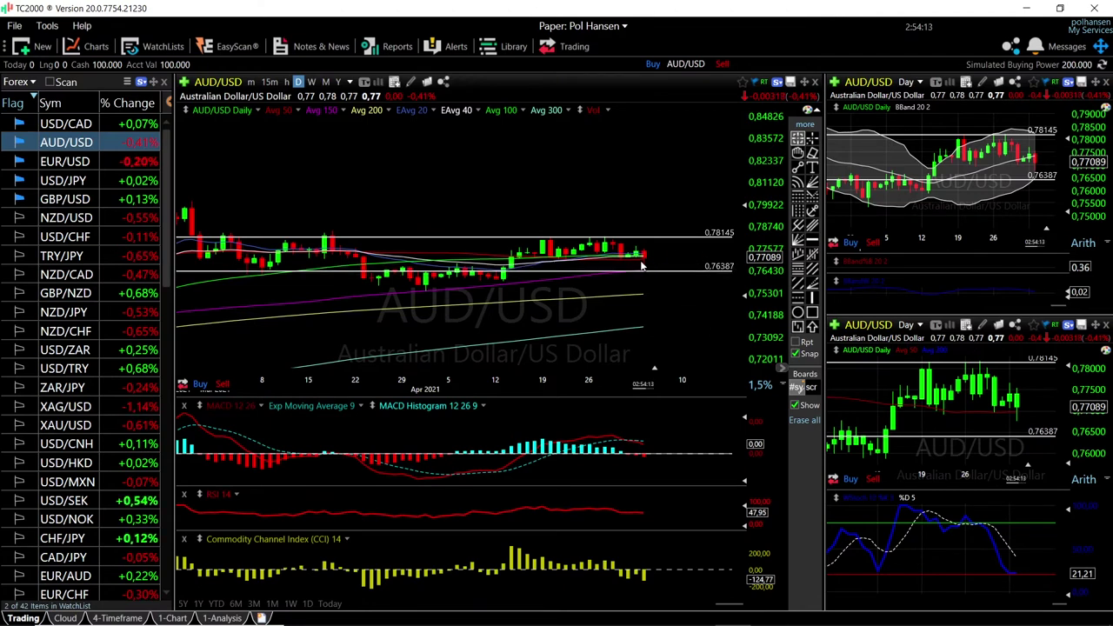
pyautogui.scroll(4, 642, 261)
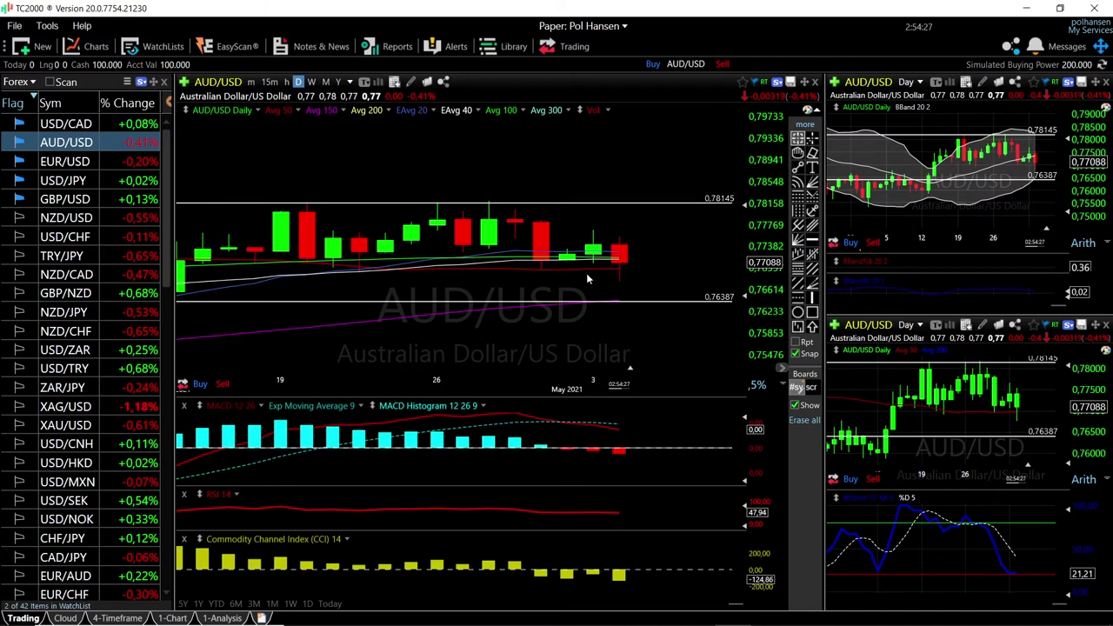
pyautogui.scroll(-3, 627, 252)
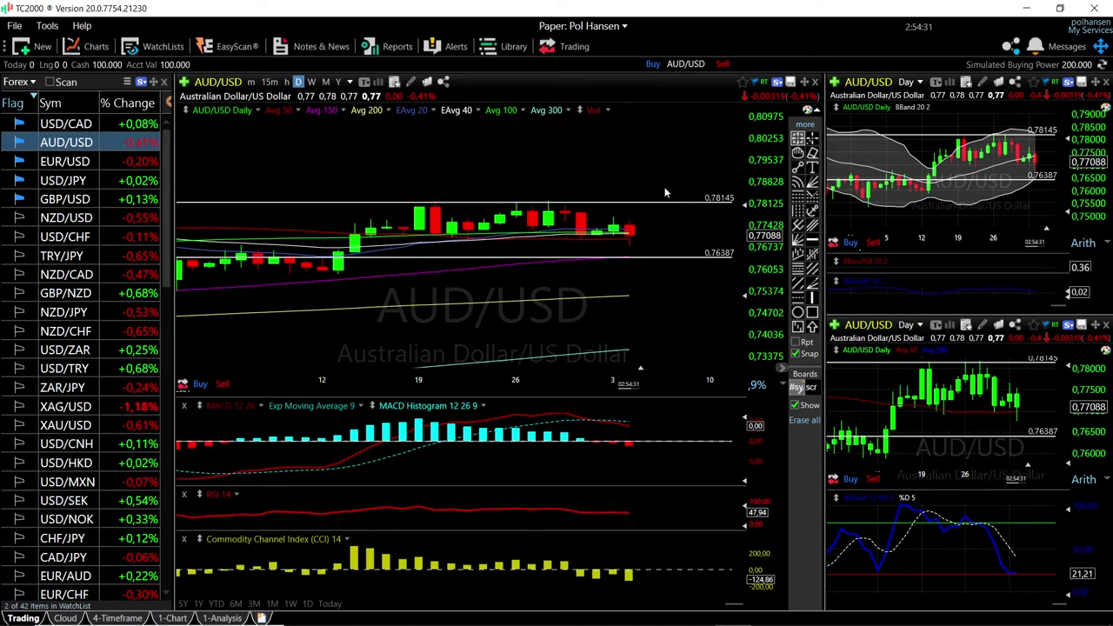
pyautogui.scroll(-3, 663, 231)
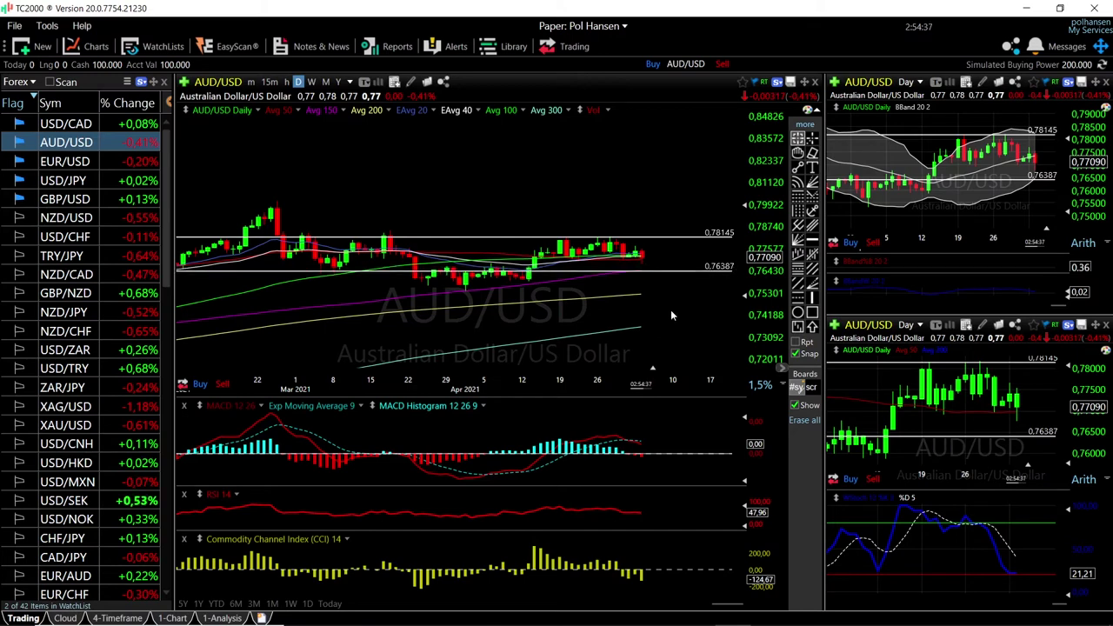
pyautogui.scroll(-2, 669, 311)
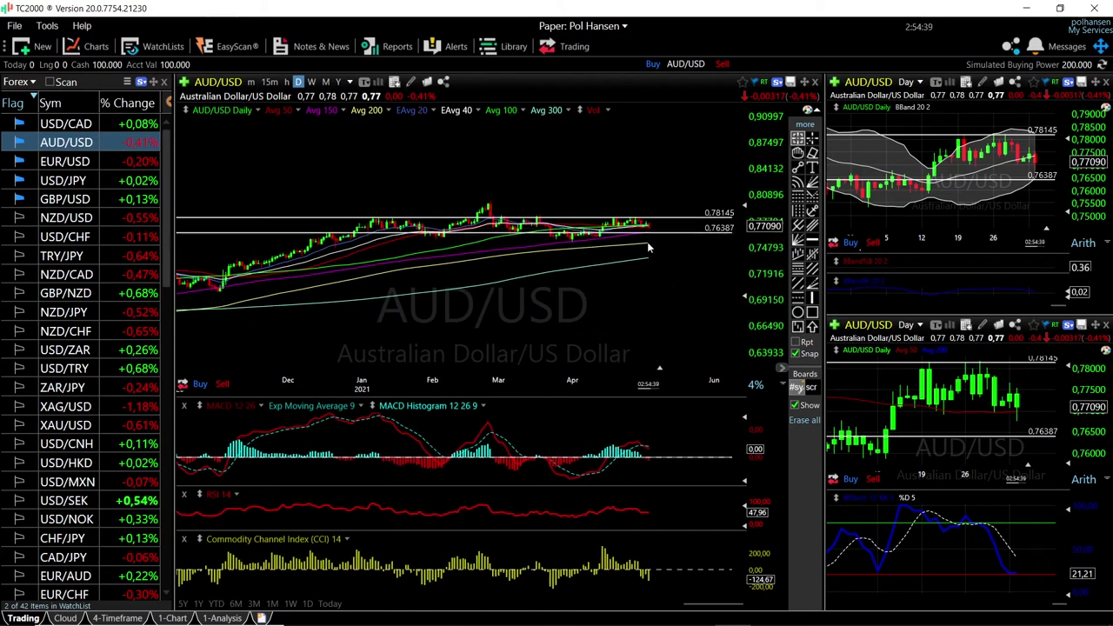
pyautogui.moveTo(649, 242)
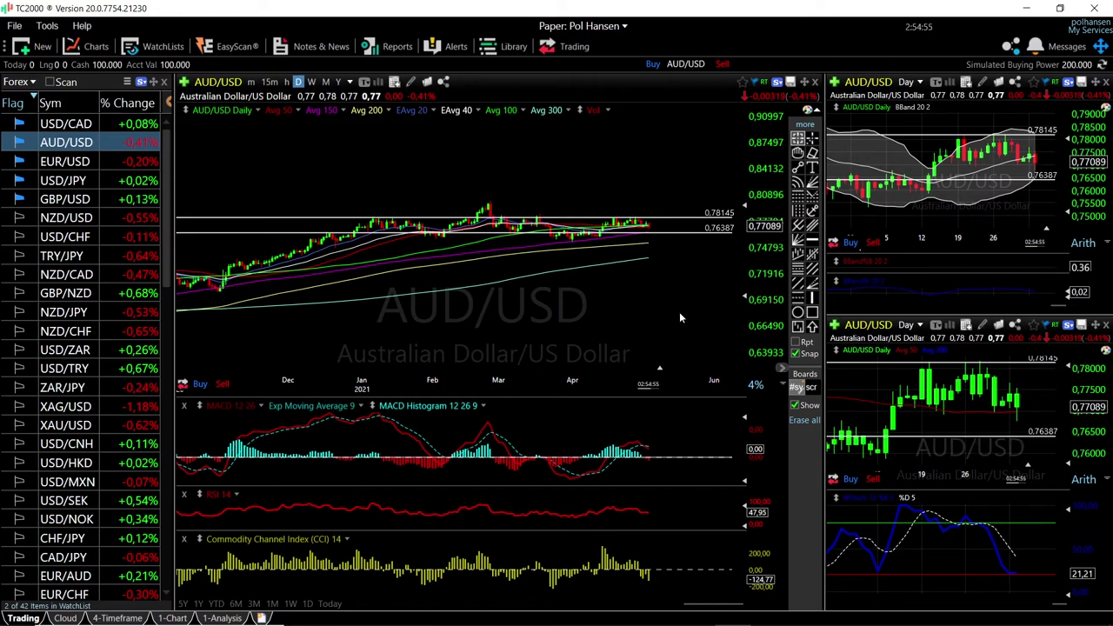
pyautogui.press('Up')
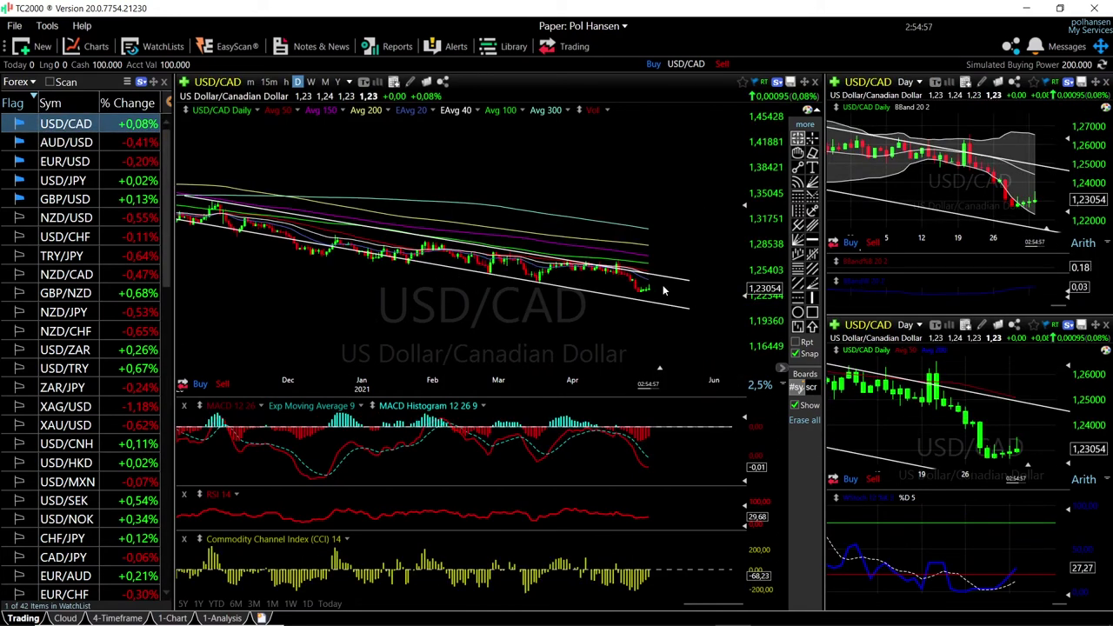
pyautogui.scroll(5, 661, 293)
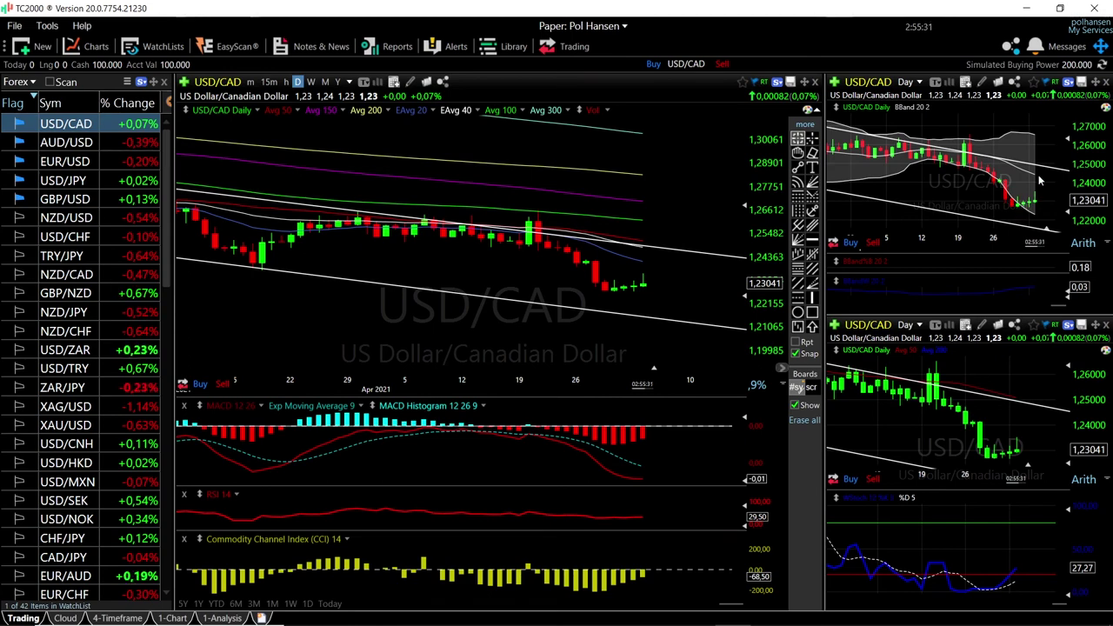
pyautogui.moveTo(1041, 176)
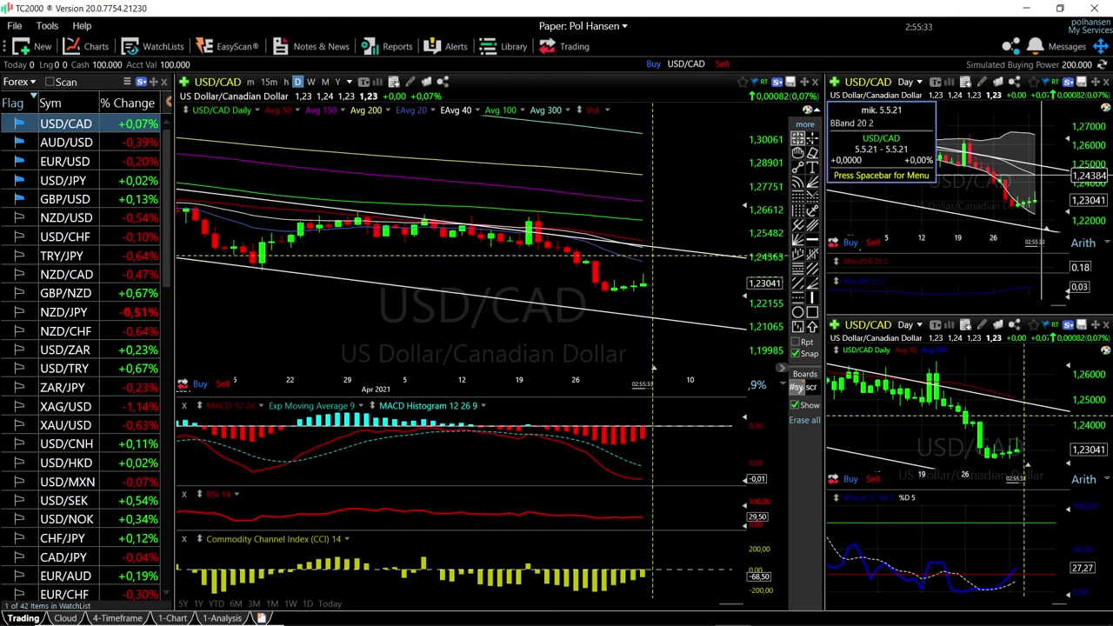